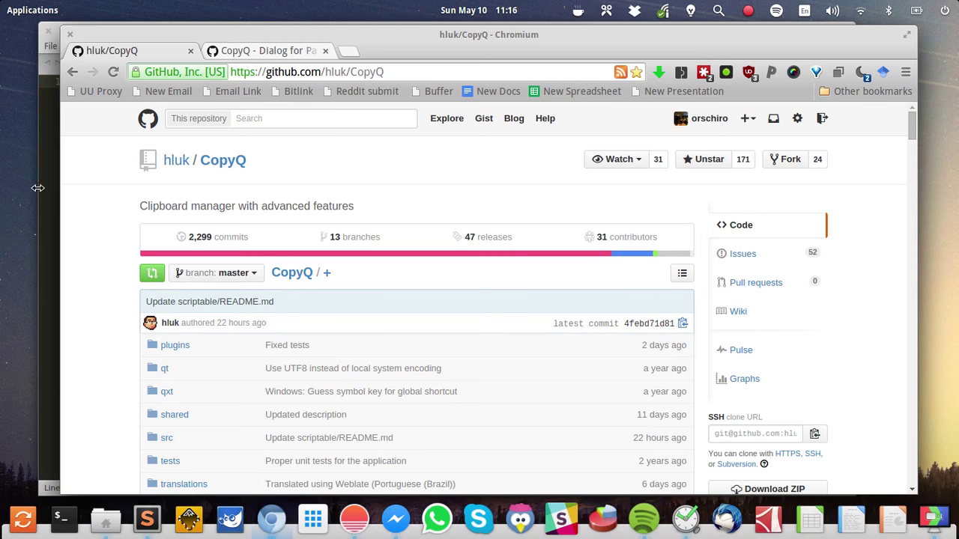
Bring the blank untitled Sublime Text document in front of the GitHub CopyQ page.
{"action": "left_click", "coordinate": [51, 129]}
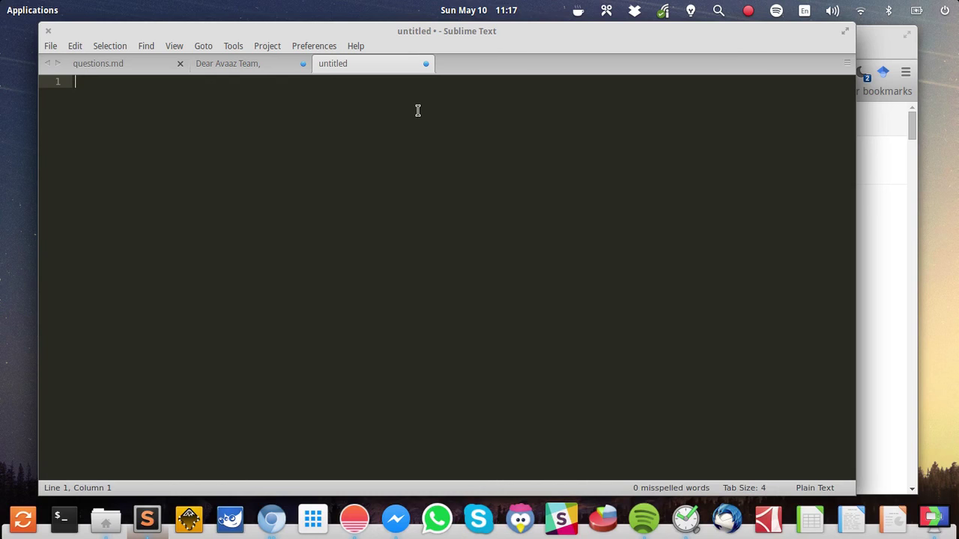
{"action": "key", "text": "ctrl+alt+s"}
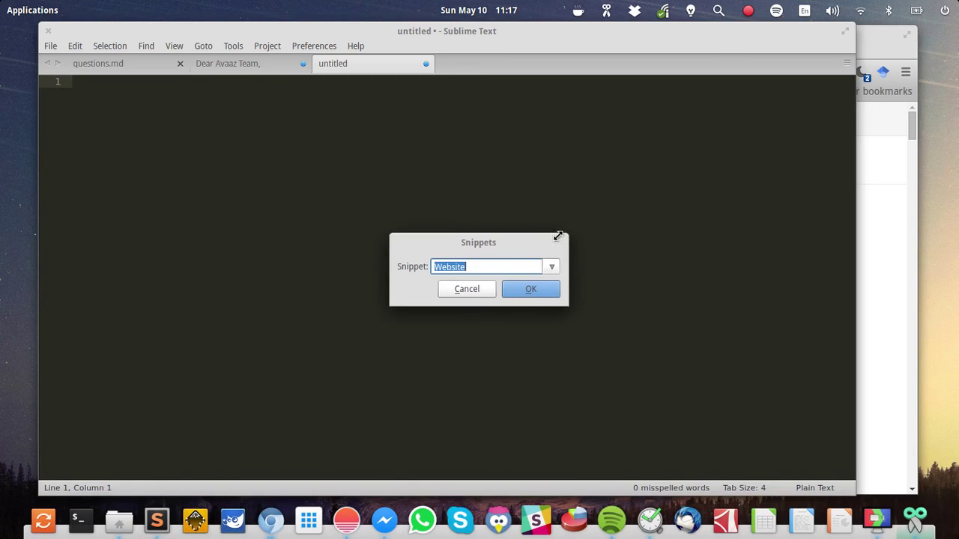
{"action": "left_click", "coordinate": [559, 267]}
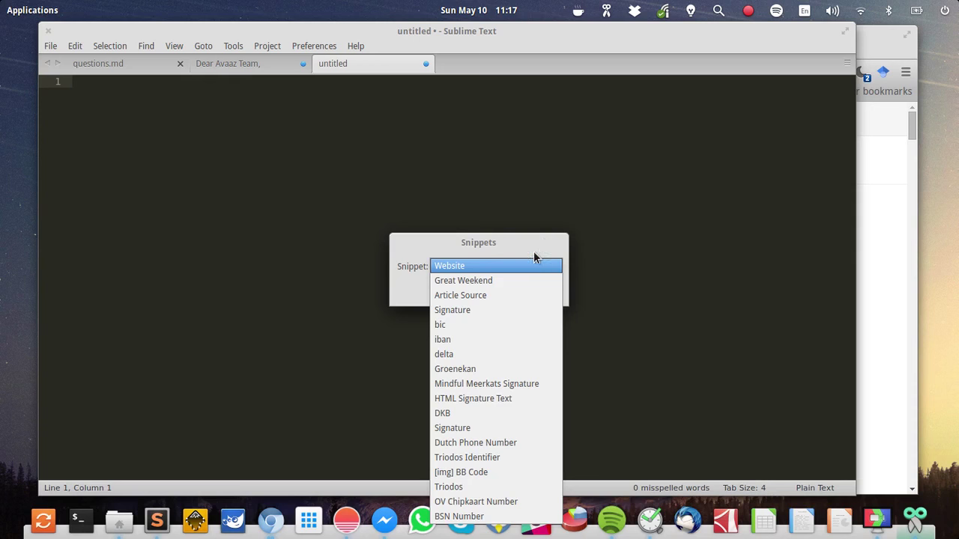
{"action": "left_click", "coordinate": [498, 310]}
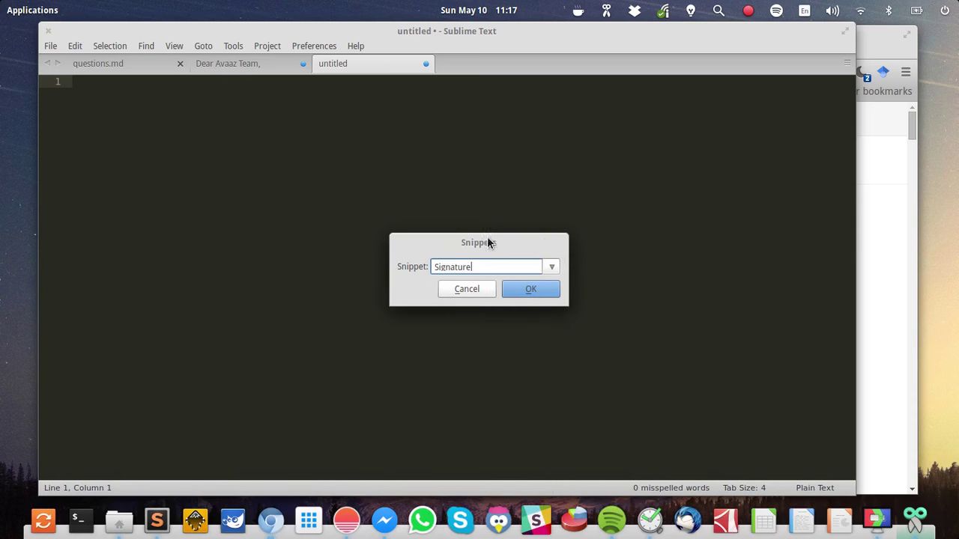
{"action": "left_click", "coordinate": [540, 296]}
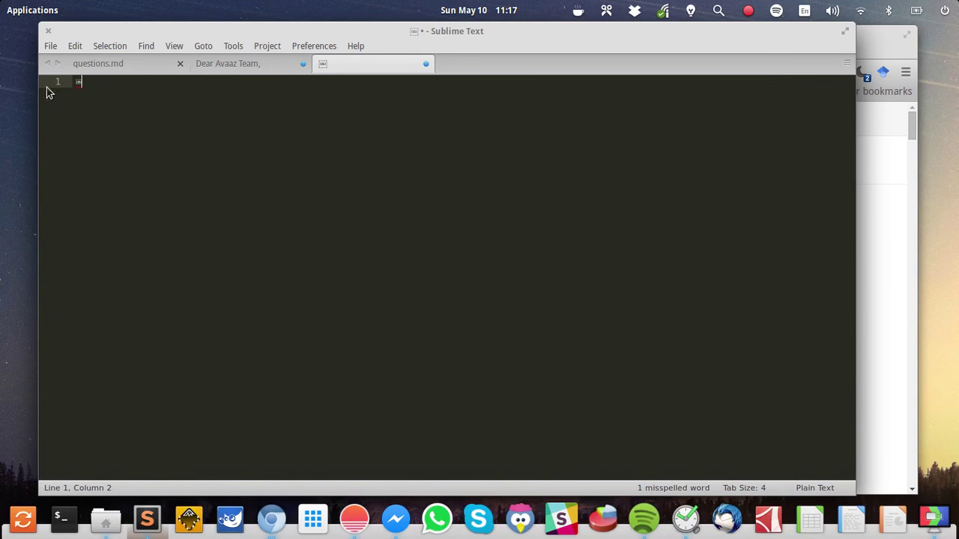
{"action": "key", "text": "BackSpace"}
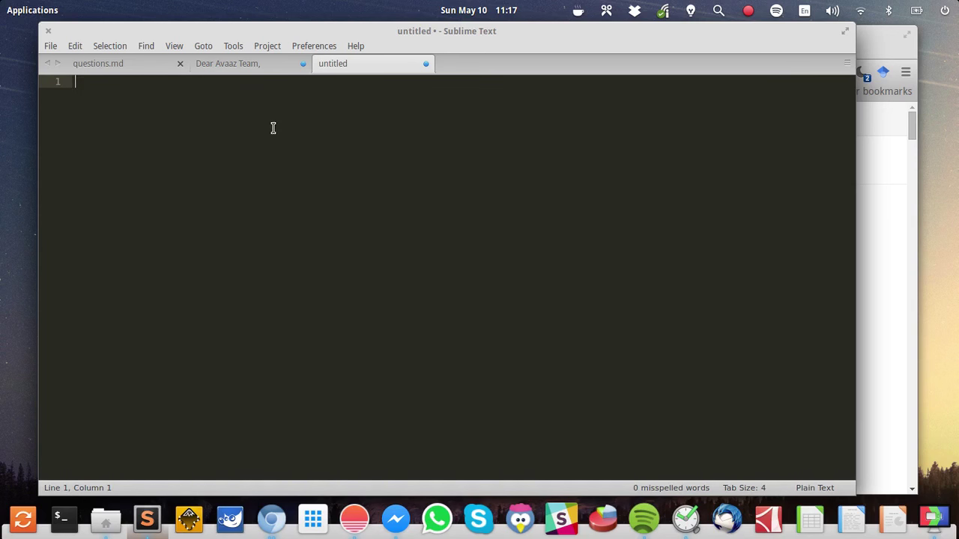
Insert the Great Weekend snippet, add blank lines, and call up the snippet picker again.
{"action": "key", "text": "ctrl+alt+s"}
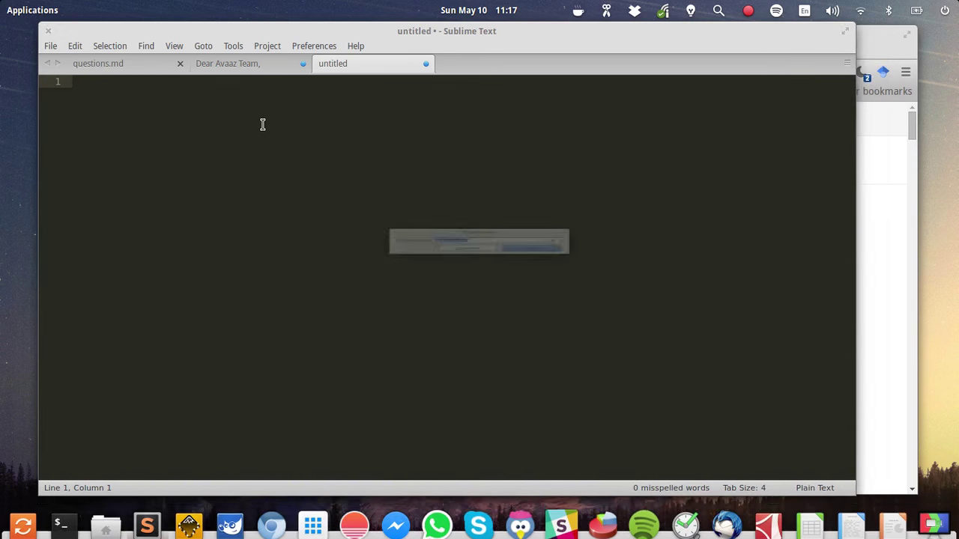
{"action": "left_click", "coordinate": [552, 267]}
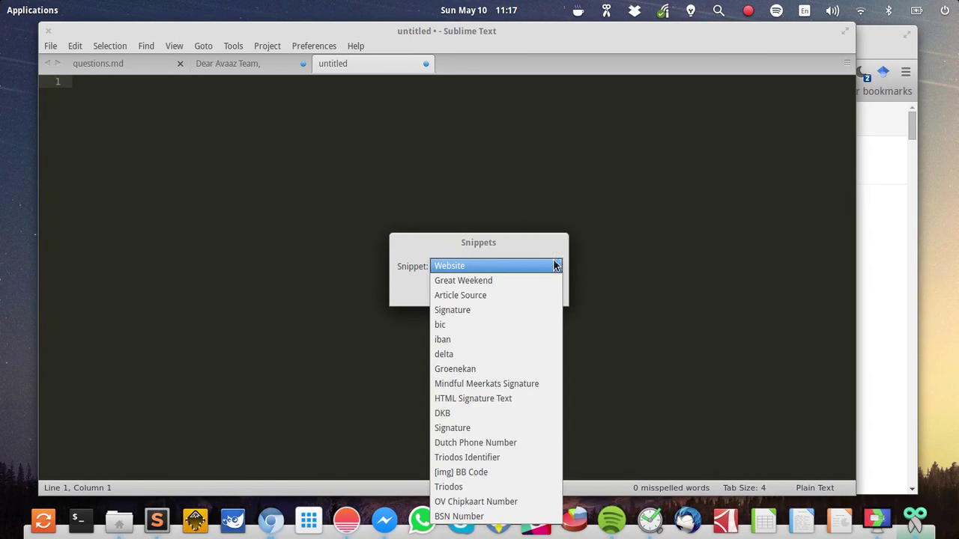
{"action": "left_click", "coordinate": [513, 287]}
{"action": "left_click_drag", "start_coordinate": [507, 242], "coordinate": [554, 200]}
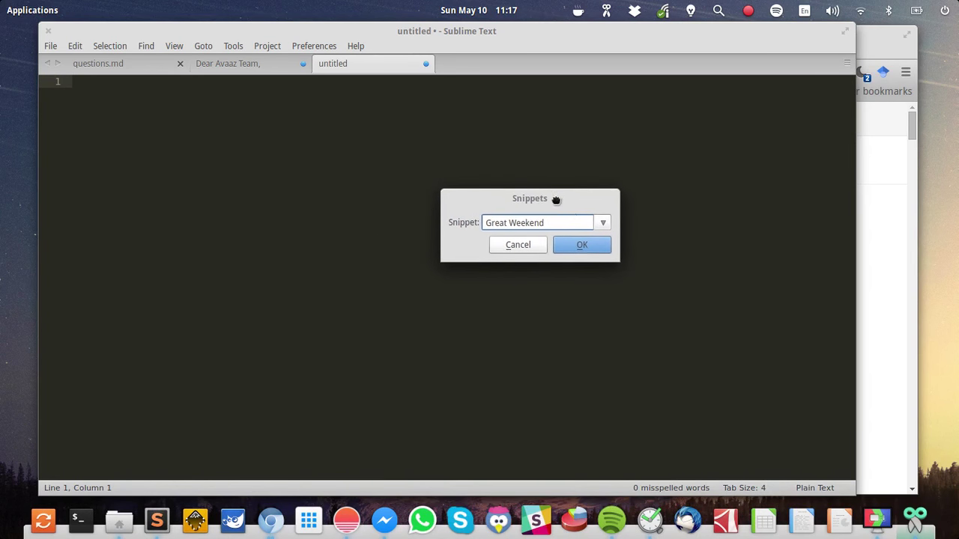
{"action": "left_click", "coordinate": [583, 245]}
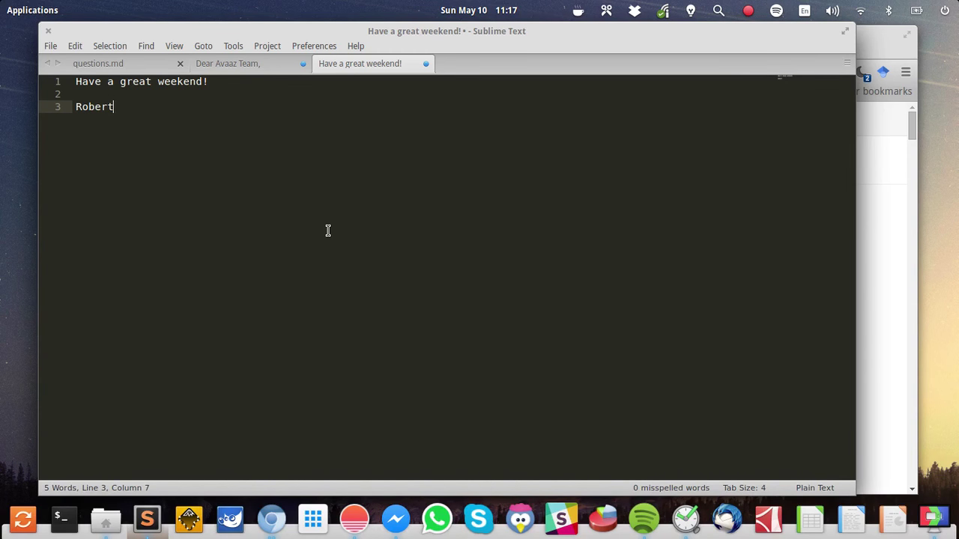
{"action": "key", "text": "Return"}
{"action": "key", "text": "Return"}
{"action": "key", "text": "ctrl+space"}
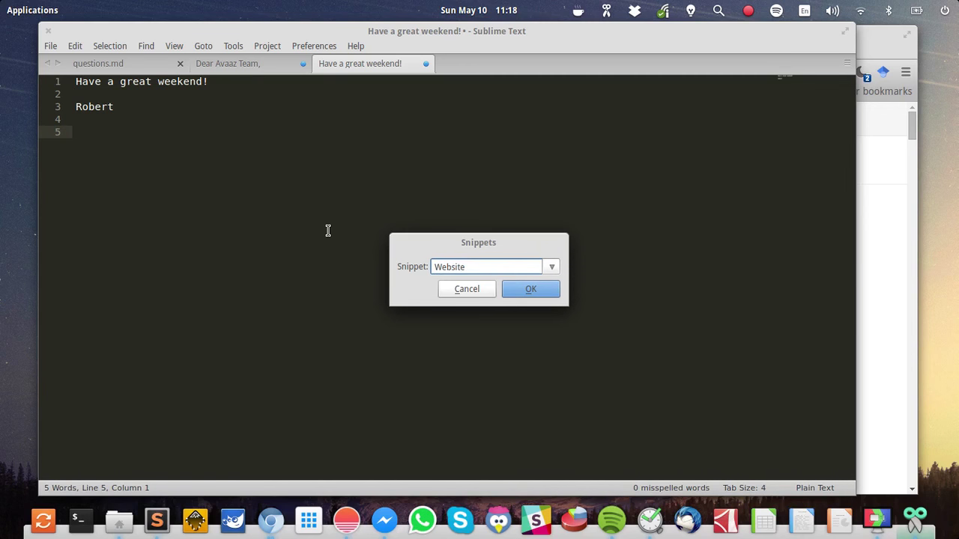
Insert the Website snippet's link on line 5, then return to Chromium's GitHub CopyQ page.
{"action": "key", "text": "Return"}
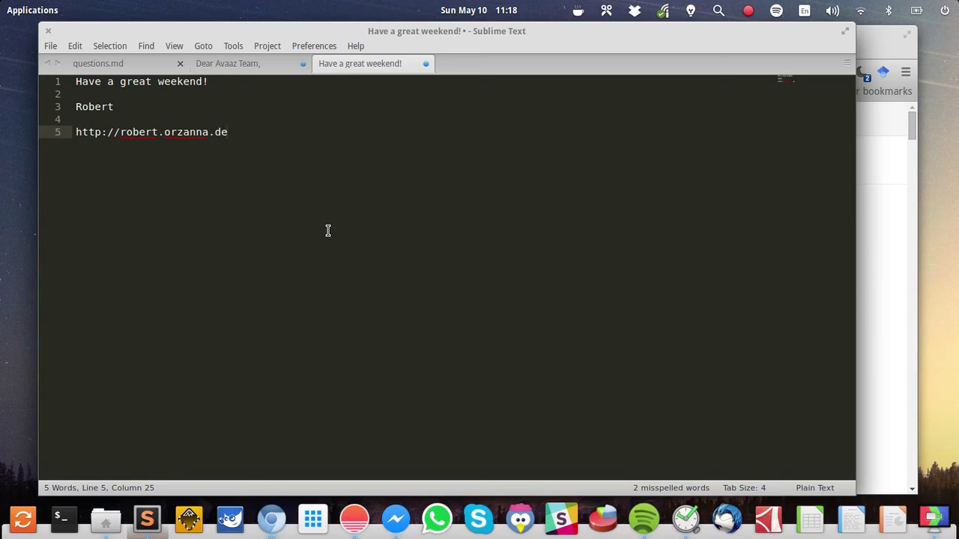
{"action": "left_click", "coordinate": [866, 44]}
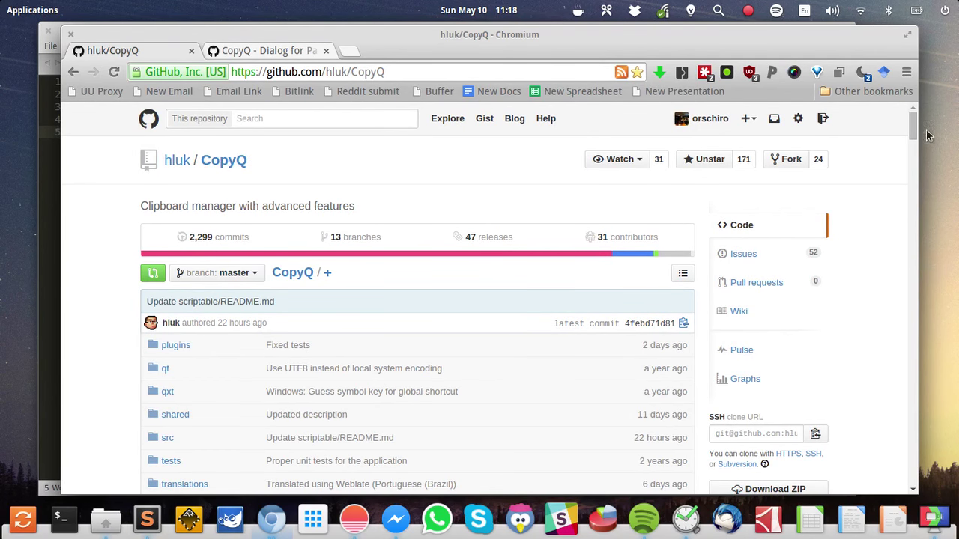
Open the CopyQ tray menu of recent clipboard items and close it again.
{"action": "mouse_move", "coordinate": [914, 131]}
{"action": "left_mouse_down"}
{"action": "mouse_move", "coordinate": [904, 188]}
{"action": "mouse_move", "coordinate": [906, 129]}
{"action": "left_mouse_up"}
{"action": "left_click", "coordinate": [606, 11]}
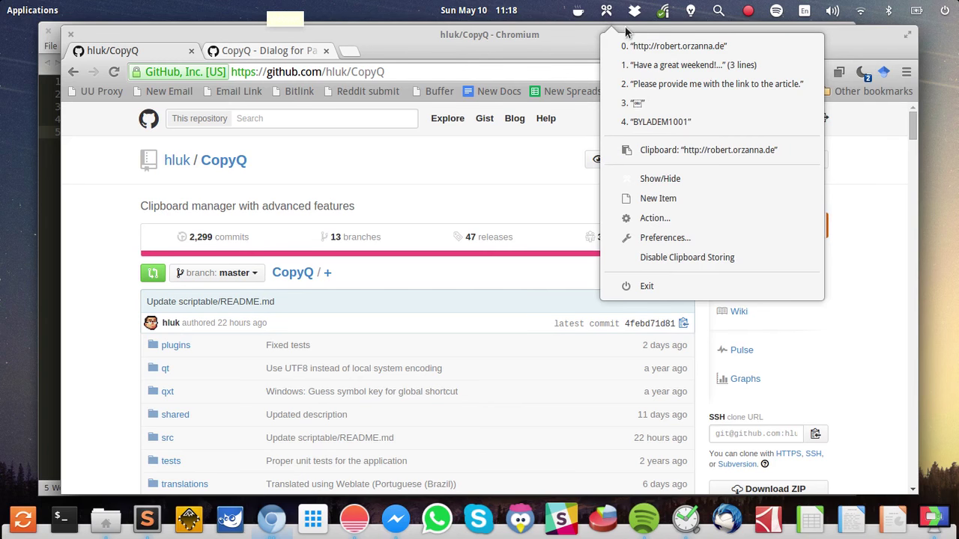
{"action": "left_click", "coordinate": [700, 179]}
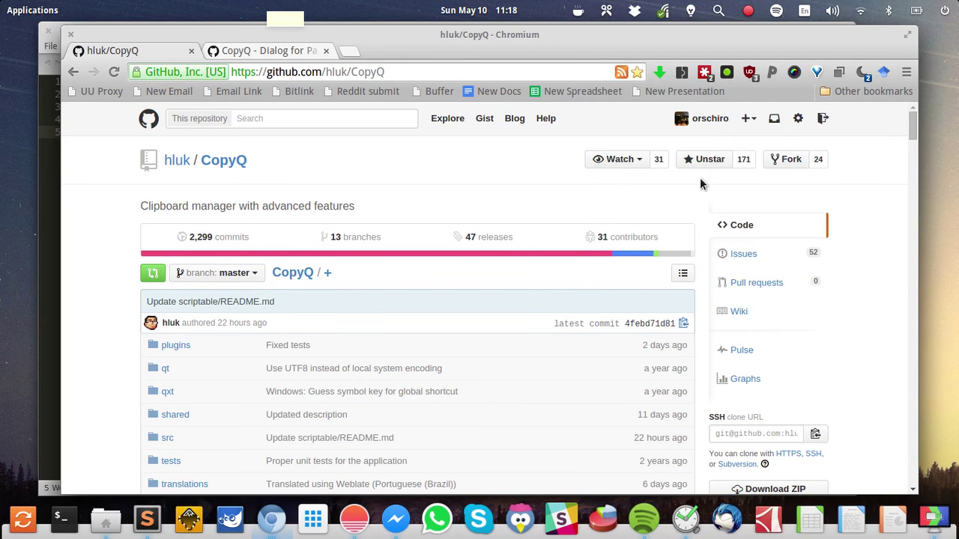
Open the CopyQ main window, move it right, and browse the clipboard tab's menu commands.
{"action": "left_click", "coordinate": [915, 525]}
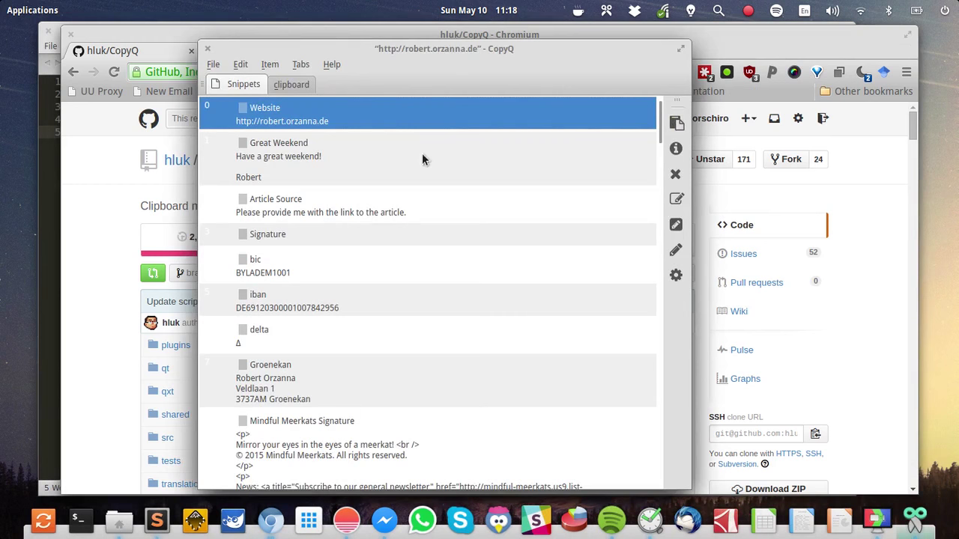
{"action": "left_click_drag", "start_coordinate": [449, 49], "coordinate": [579, 58]}
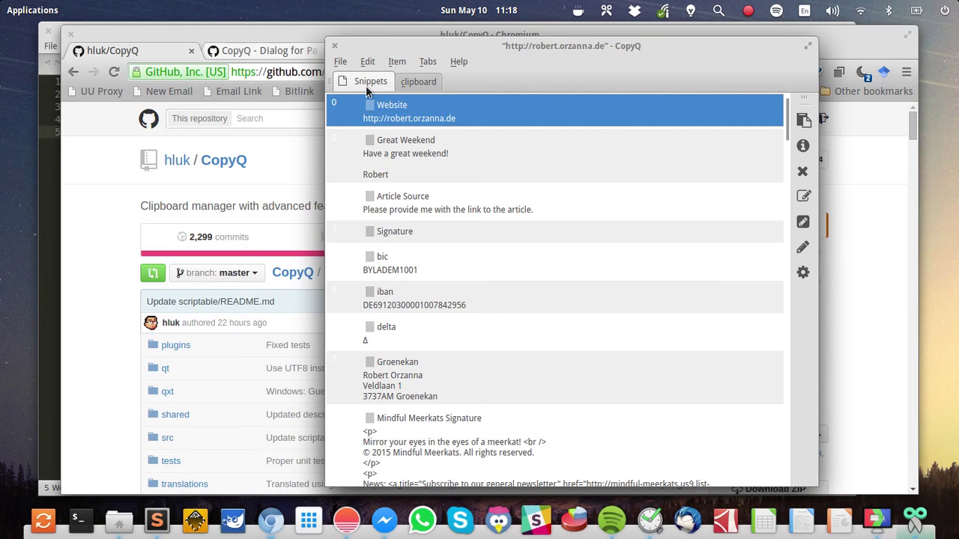
{"action": "left_click", "coordinate": [424, 83]}
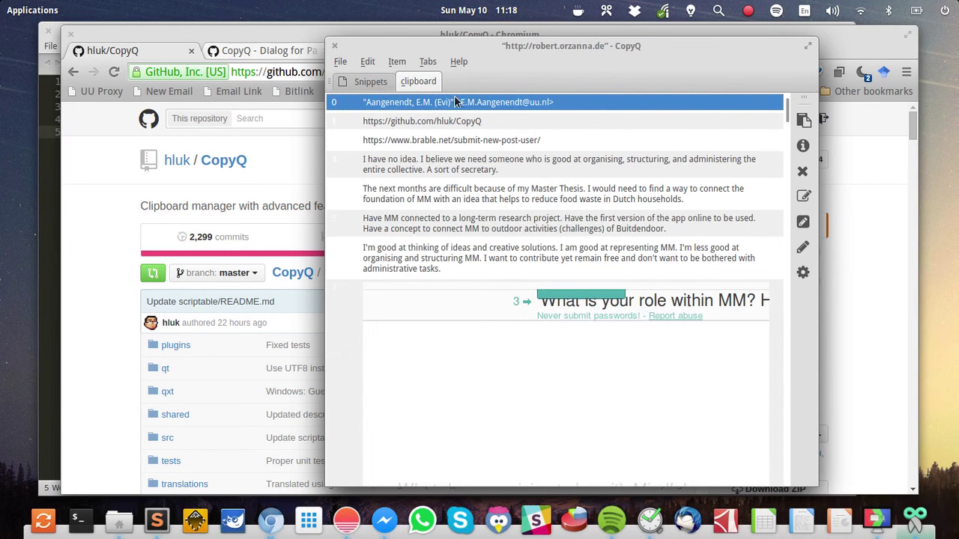
{"action": "left_click", "coordinate": [339, 63]}
{"action": "mouse_move", "coordinate": [367, 60]}
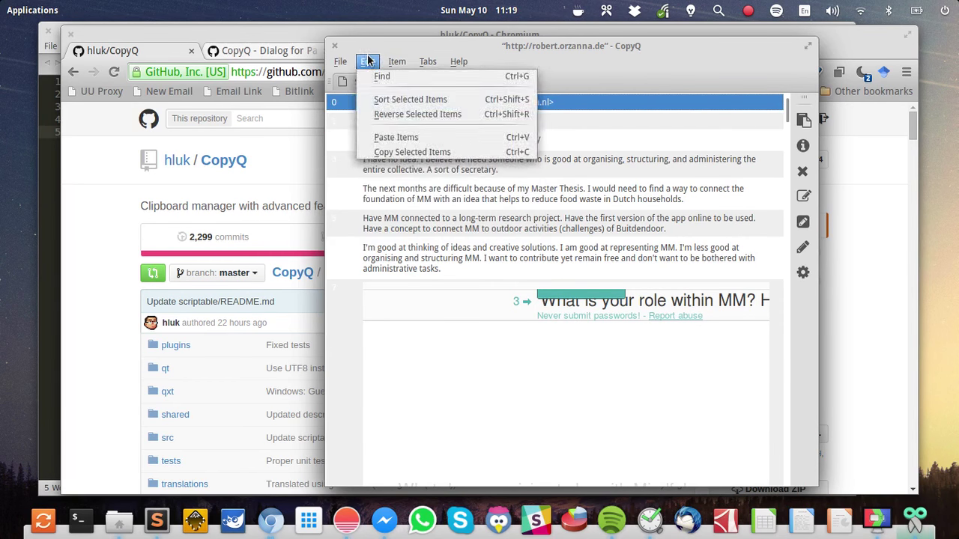
{"action": "mouse_move", "coordinate": [427, 63]}
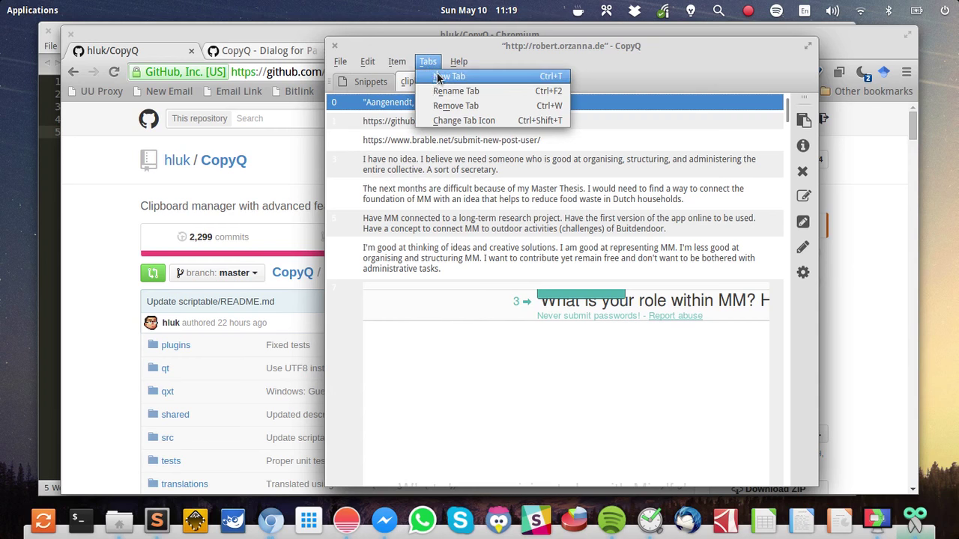
{"action": "left_click", "coordinate": [432, 61]}
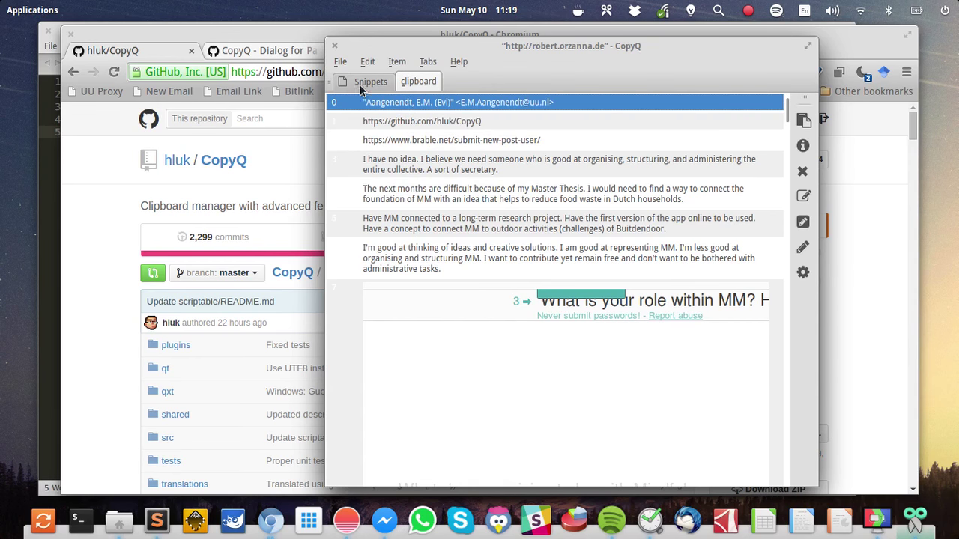
Revisit the Snippets tab and File menu, then show clipboard history and hide CopyQ.
{"action": "left_click", "coordinate": [382, 79]}
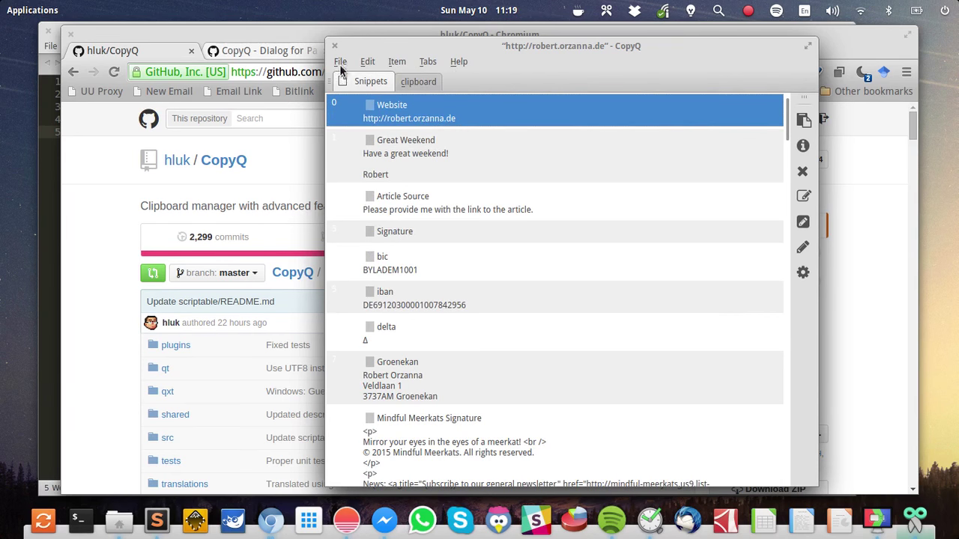
{"action": "left_click", "coordinate": [341, 62]}
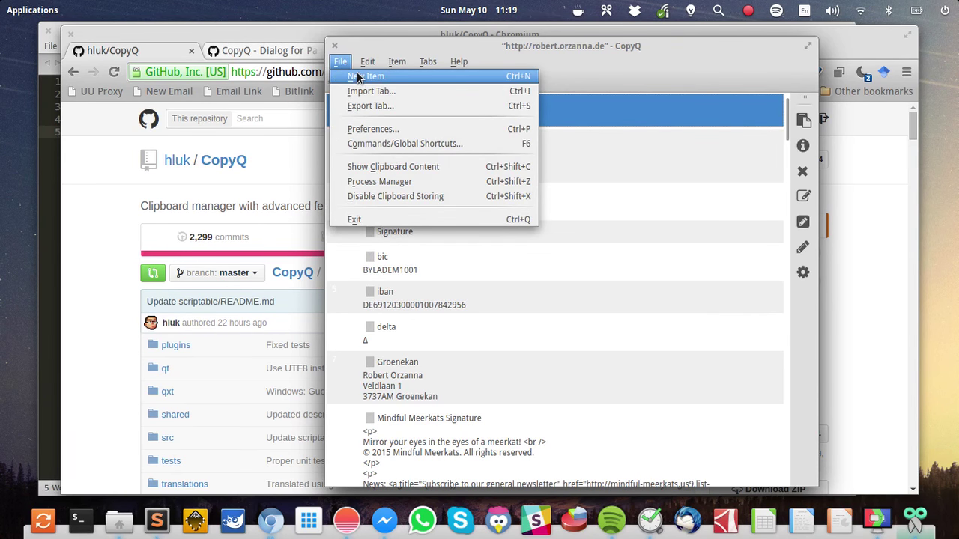
{"action": "left_click", "coordinate": [415, 46]}
{"action": "left_click", "coordinate": [417, 81]}
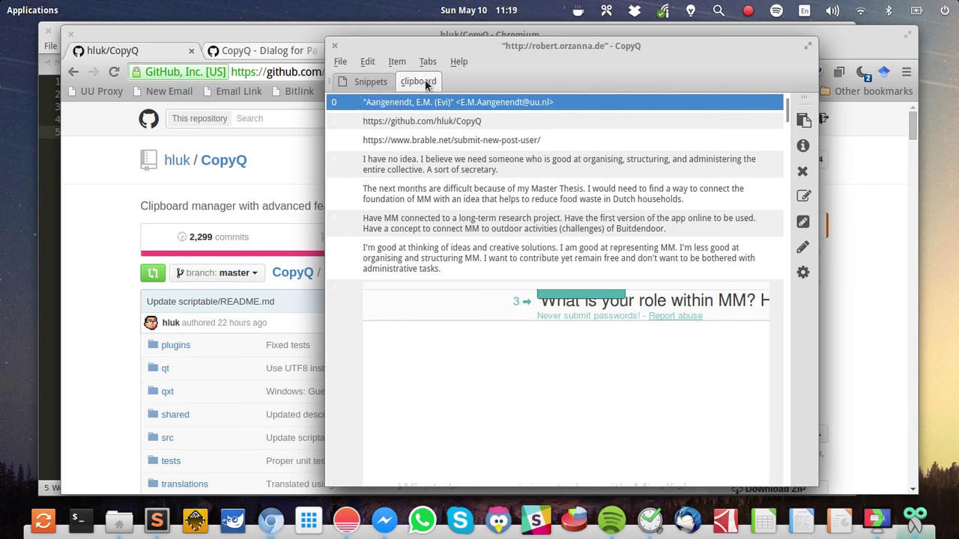
{"action": "left_click", "coordinate": [121, 187]}
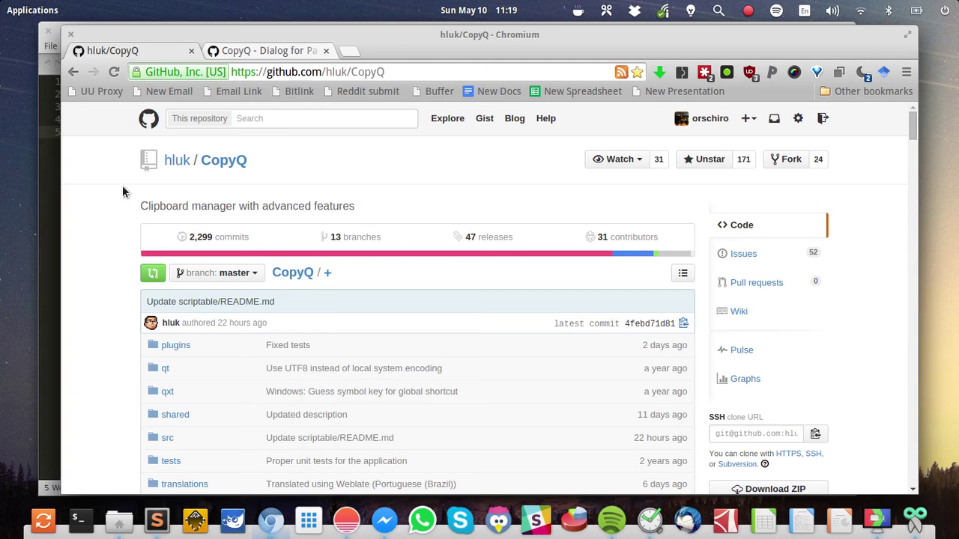
Switch to the CopyQ - Snippets.ini gist page and scroll down to its code.
{"action": "left_click", "coordinate": [278, 51]}
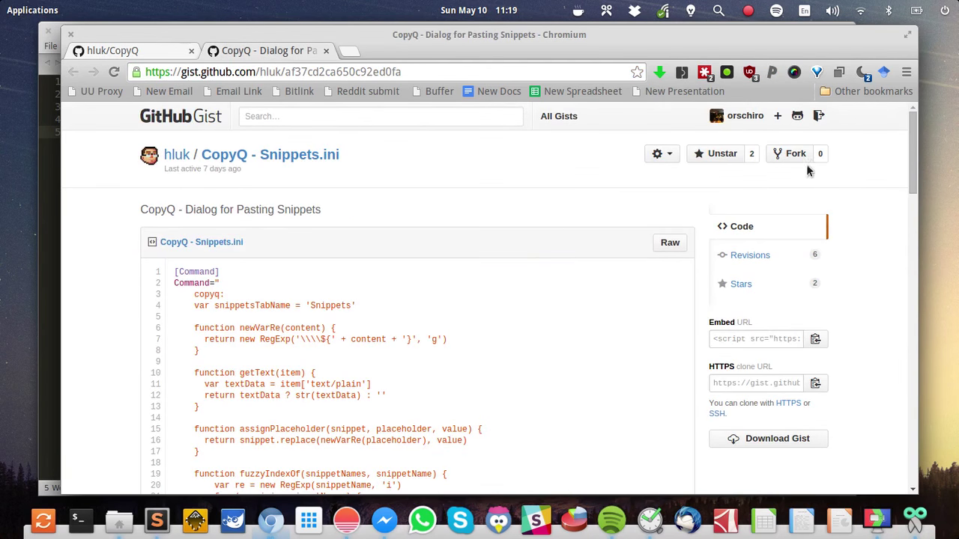
{"action": "scroll", "coordinate": [913, 132], "scroll_direction": "down", "scroll_amount": 1}
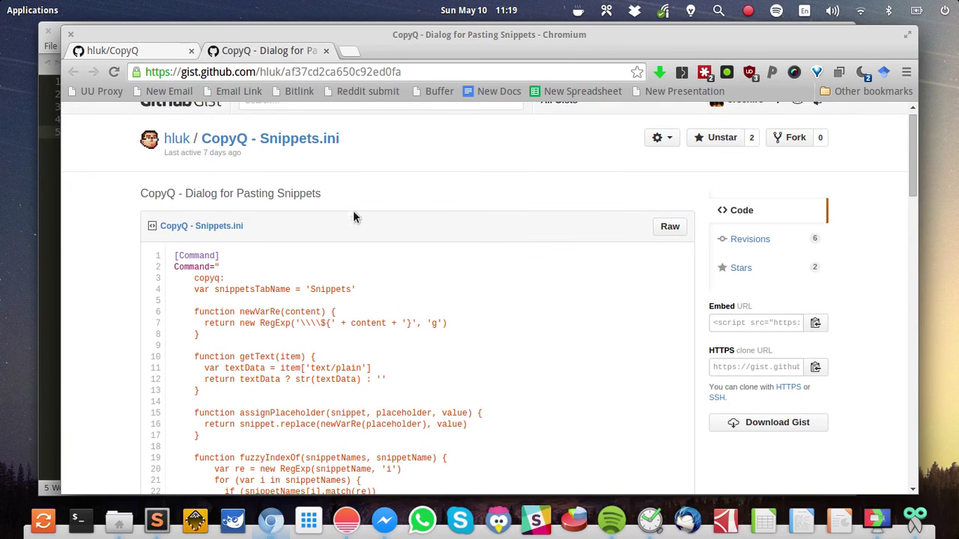
{"action": "scroll", "coordinate": [359, 213], "scroll_direction": "down", "scroll_amount": 1}
{"action": "scroll", "coordinate": [359, 214], "scroll_direction": "down", "scroll_amount": 1}
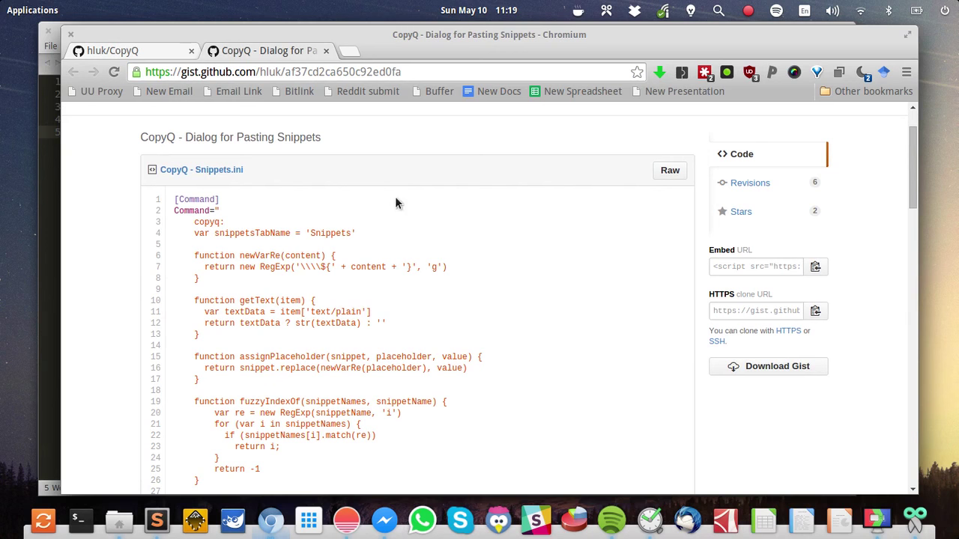
{"action": "left_click_drag", "start_coordinate": [914, 134], "coordinate": [917, 119]}
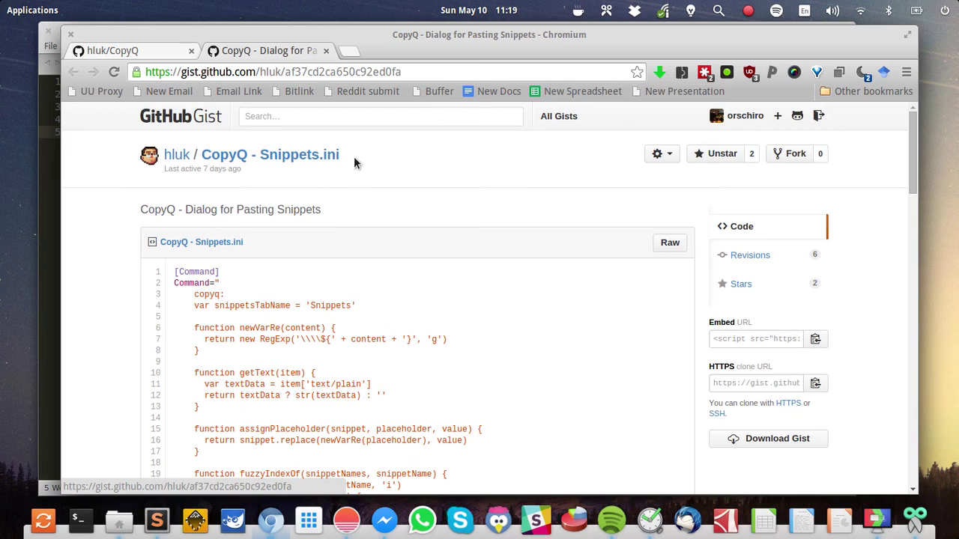
{"action": "scroll", "coordinate": [397, 187], "scroll_direction": "down", "scroll_amount": 1}
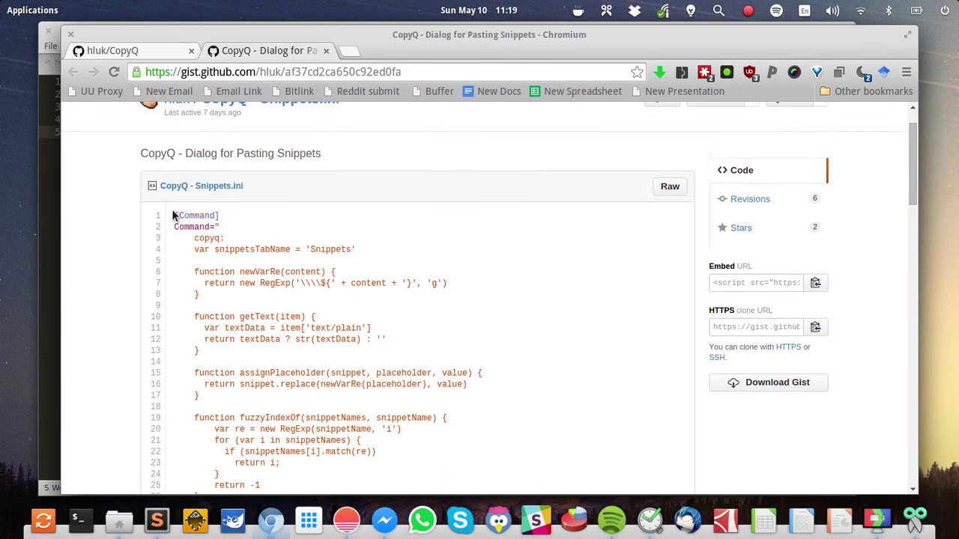
Select all 119 lines of the Snippets command code and copy them.
{"action": "left_click_drag", "start_coordinate": [172, 215], "coordinate": [387, 242]}
{"action": "scroll", "coordinate": [382, 239], "scroll_direction": "down", "scroll_amount": 7}
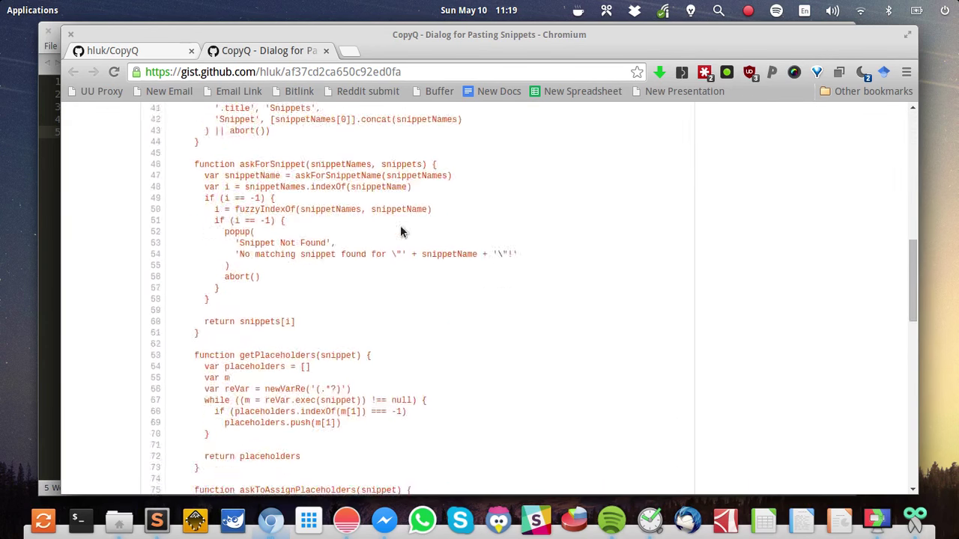
{"action": "scroll", "coordinate": [408, 236], "scroll_direction": "down", "scroll_amount": 10}
{"action": "left_click", "coordinate": [253, 306], "text": "shift"}
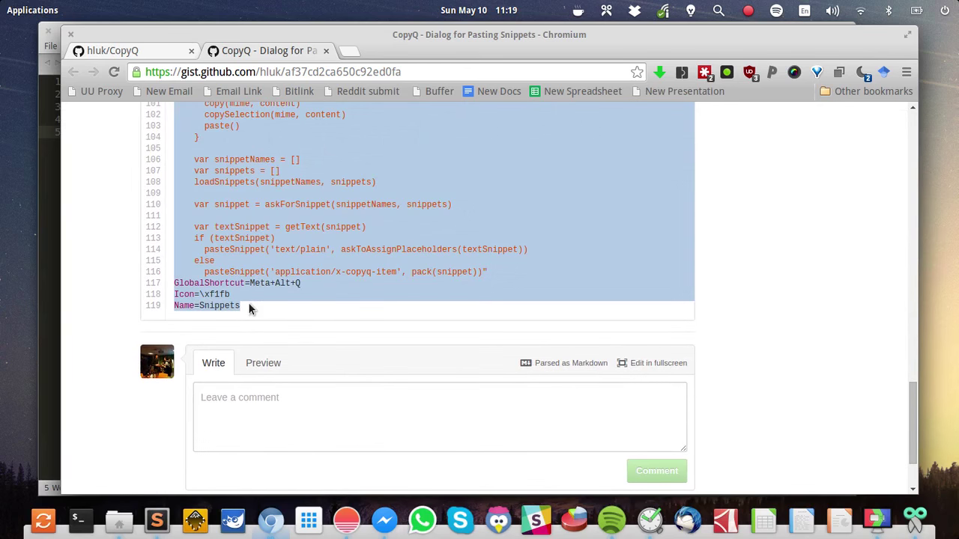
{"action": "right_click", "coordinate": [232, 239]}
{"action": "left_click", "coordinate": [290, 253]}
Open CopyQ's command settings with F6 and paste the copied Snippets command.
{"action": "key", "text": "ctrl+shift+v"}
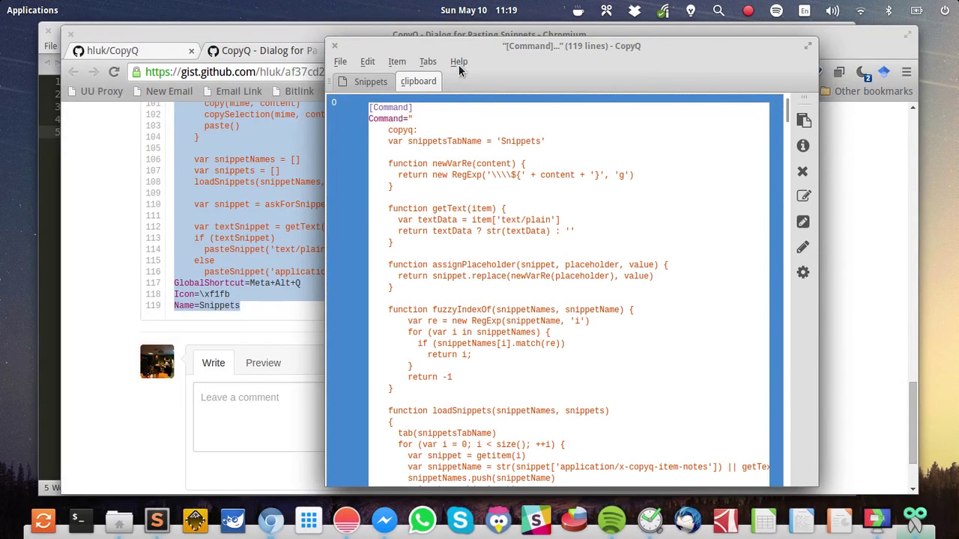
{"action": "key", "text": "F6"}
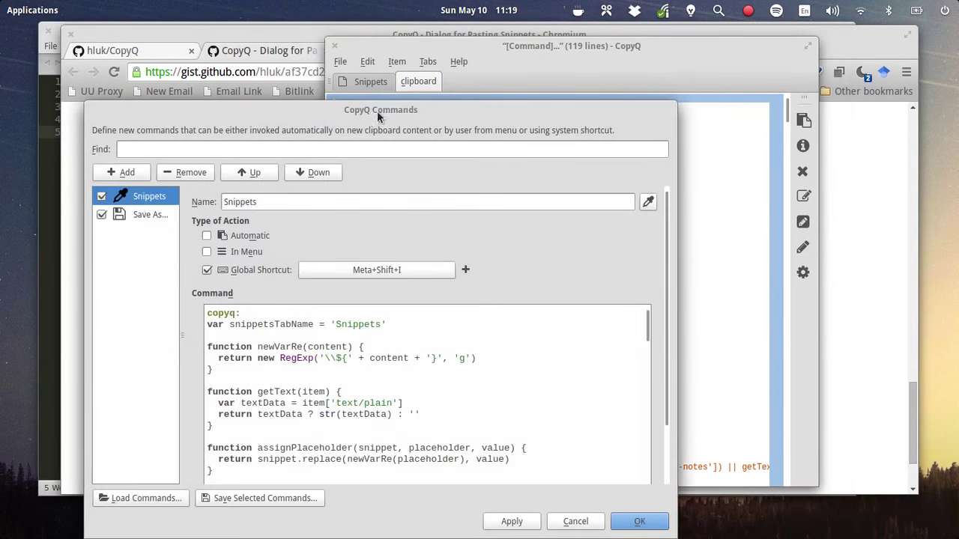
{"action": "left_click_drag", "start_coordinate": [310, 115], "coordinate": [403, 67]}
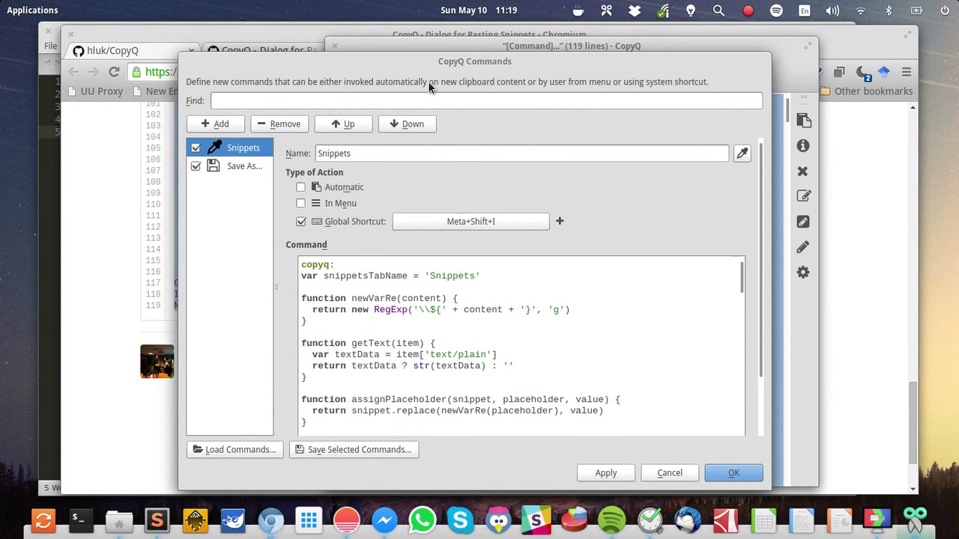
{"action": "key", "text": "ctrl+v"}
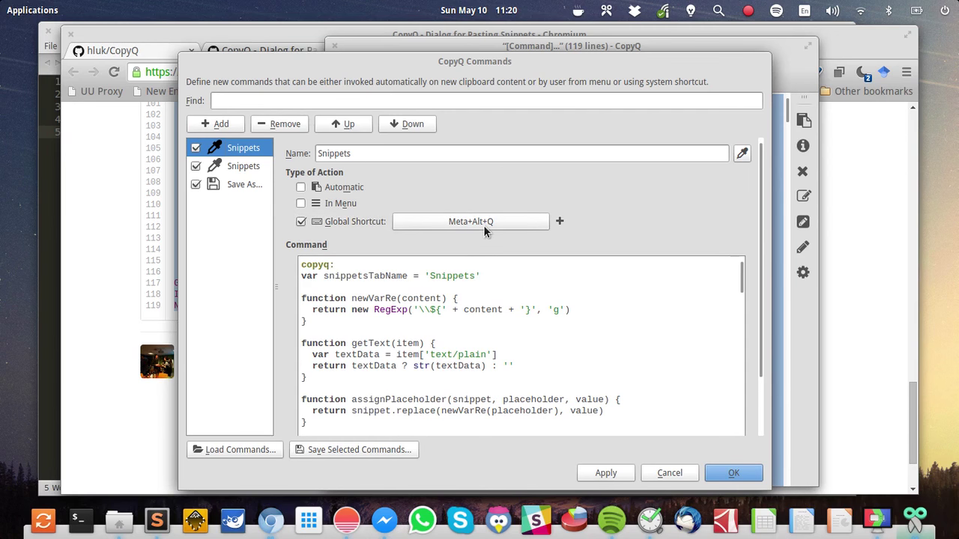
Review the other Snippets command, then cancel and close without saving changes.
{"action": "left_click", "coordinate": [250, 169]}
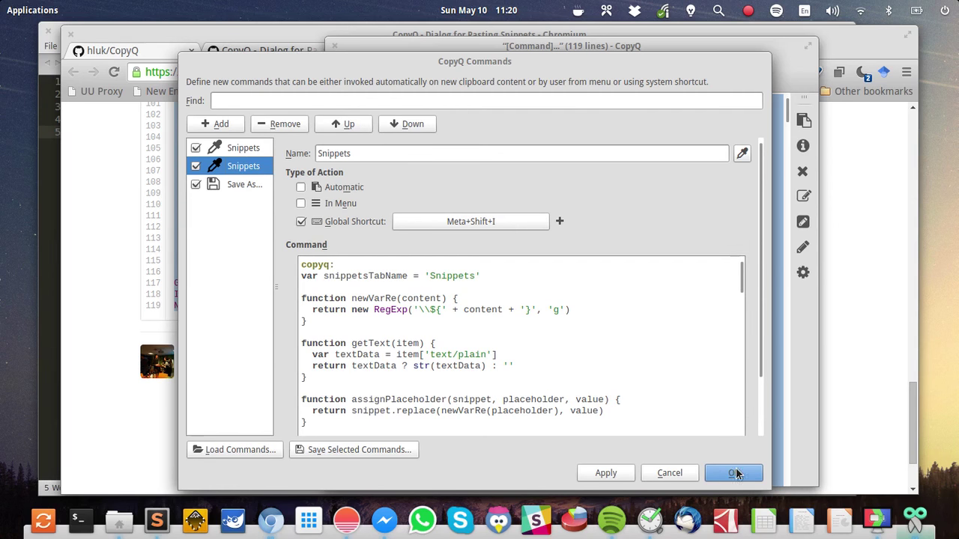
{"action": "left_click", "coordinate": [676, 473]}
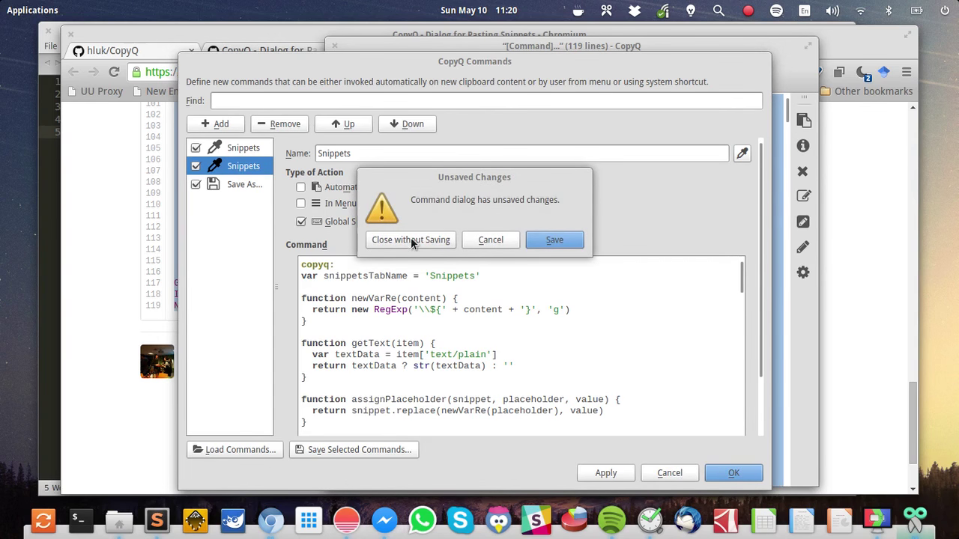
{"action": "left_click", "coordinate": [414, 245]}
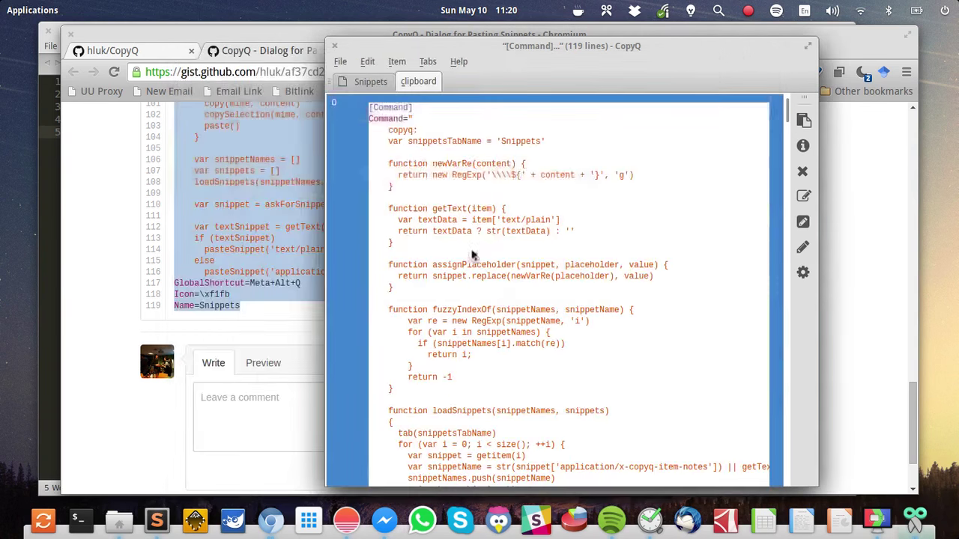
Clear all text from the Sublime Text document.
{"action": "left_click", "coordinate": [156, 520]}
{"action": "key", "text": "ctrl+a"}
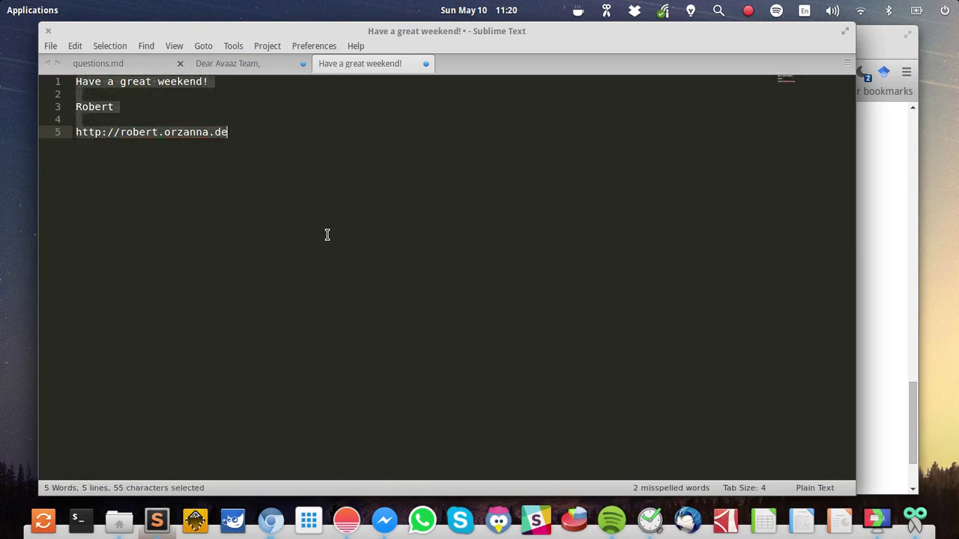
{"action": "key", "text": "BackSpace"}
Choose the Article Source snippet from the CopyQ snippet chooser.
{"action": "key", "text": "ctrl+alt+s"}
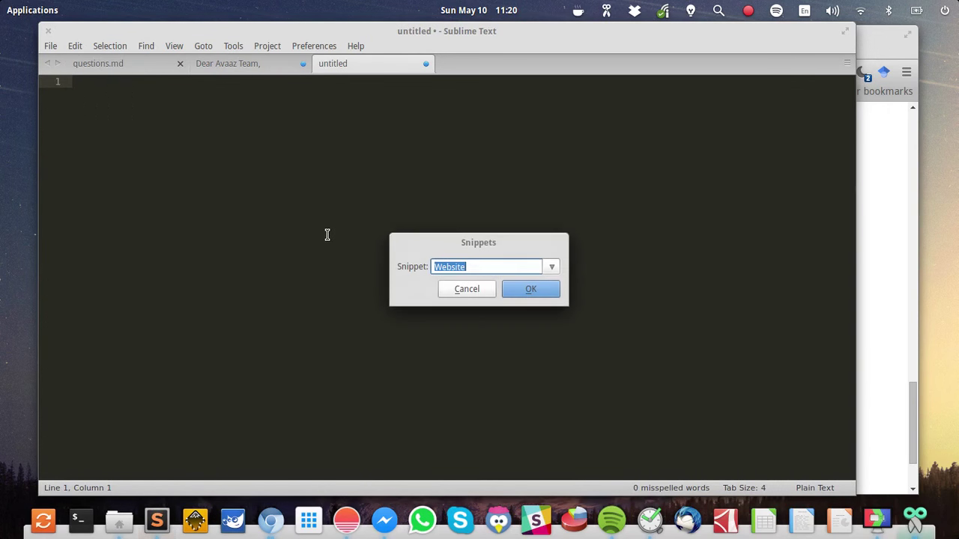
{"action": "left_click", "coordinate": [550, 272]}
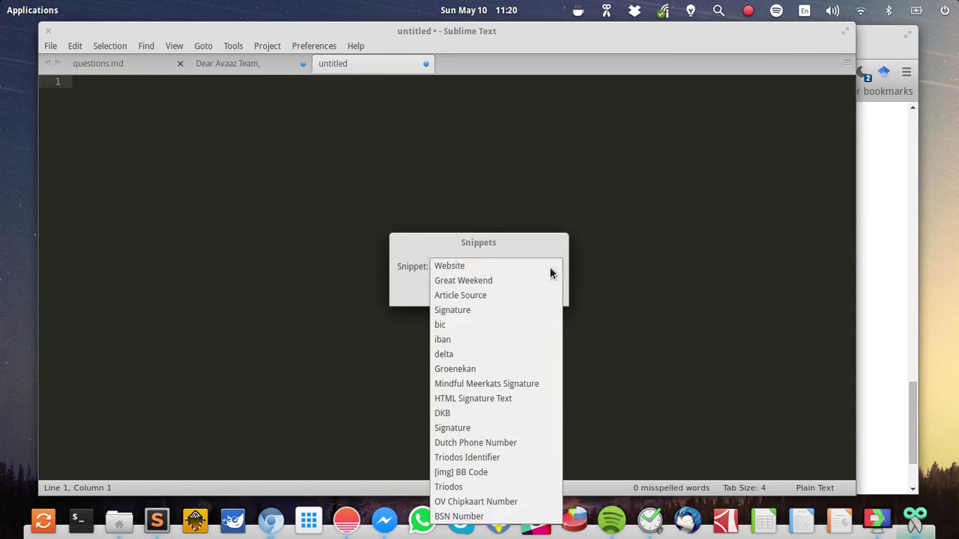
{"action": "left_click", "coordinate": [488, 298]}
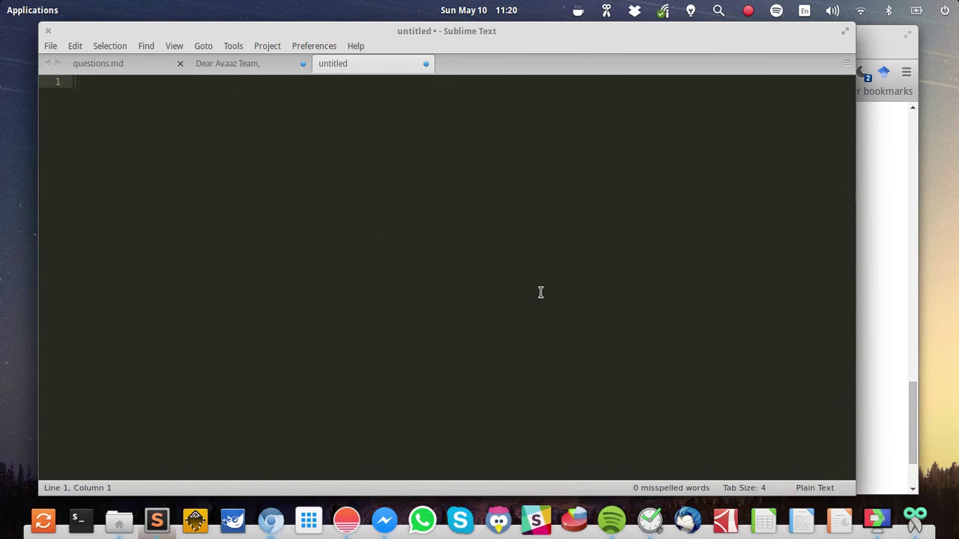